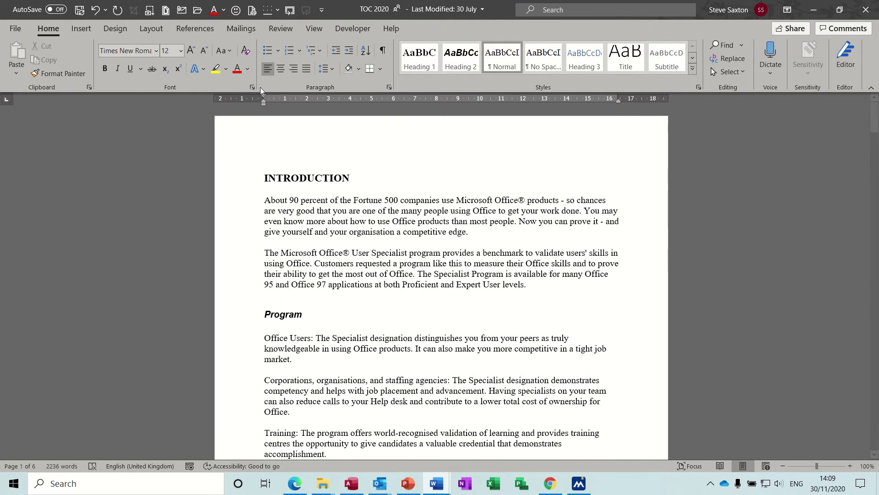
Step: Switch to the References ribbon to show the indexing tools for the TOC 2020 document
{"action": "left_click", "coordinate": [195, 28]}
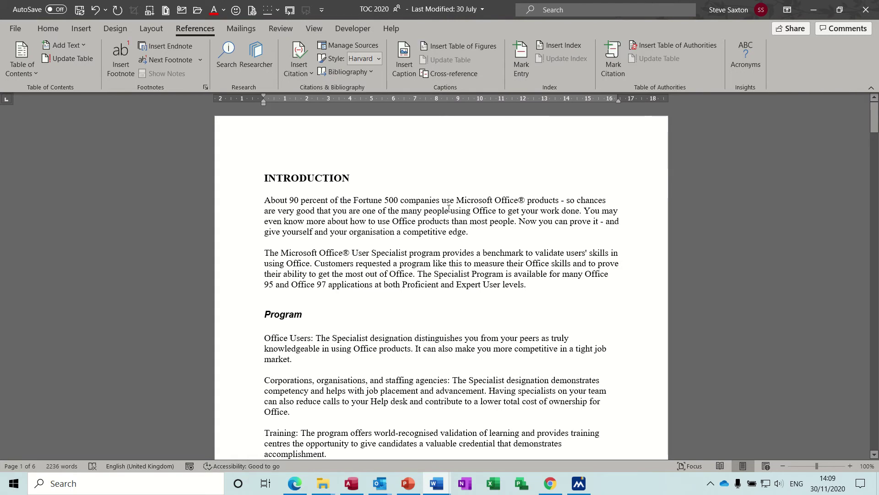
Step: Open Mark Index Entry, move it aside, and load 'percent' from page 1 as the main entry
{"action": "left_click", "coordinate": [521, 55]}
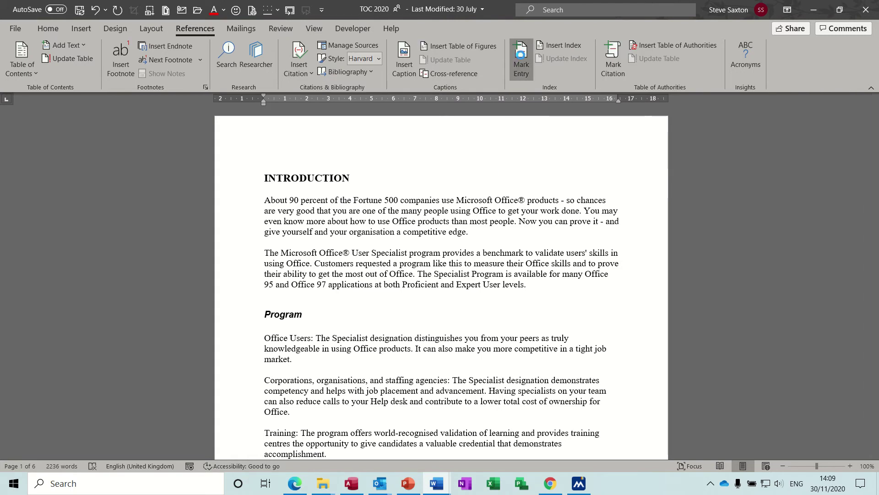
{"action": "left_click_drag", "start_coordinate": [580, 199], "coordinate": [476, 187]}
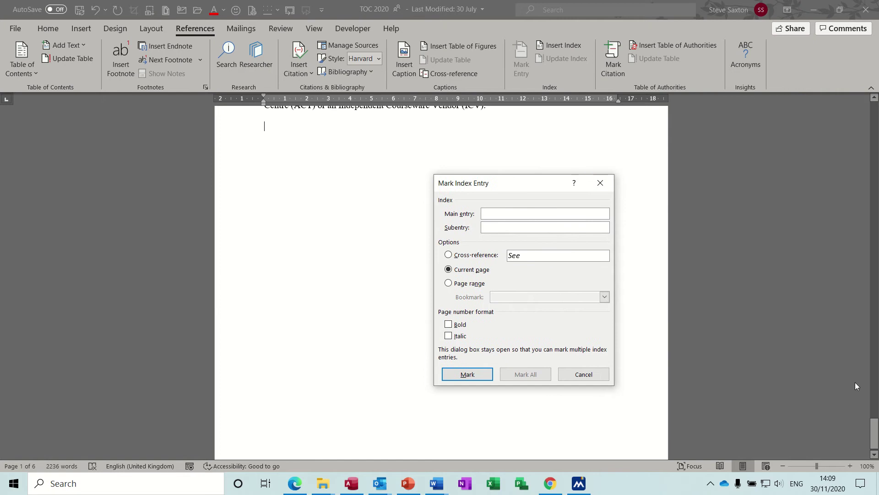
{"action": "left_click_drag", "start_coordinate": [875, 432], "coordinate": [875, 194]}
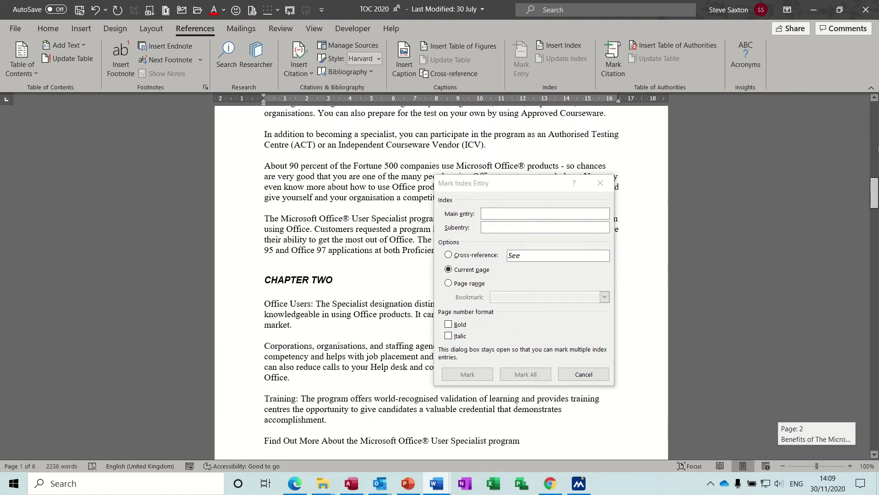
{"action": "left_click_drag", "start_coordinate": [876, 147], "coordinate": [875, 120]}
{"action": "left_click", "coordinate": [333, 199]}
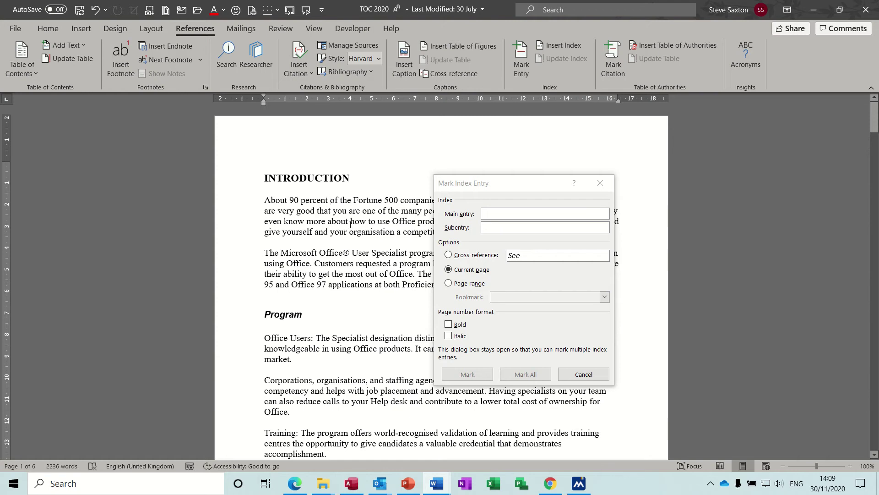
{"action": "double_click", "coordinate": [307, 200]}
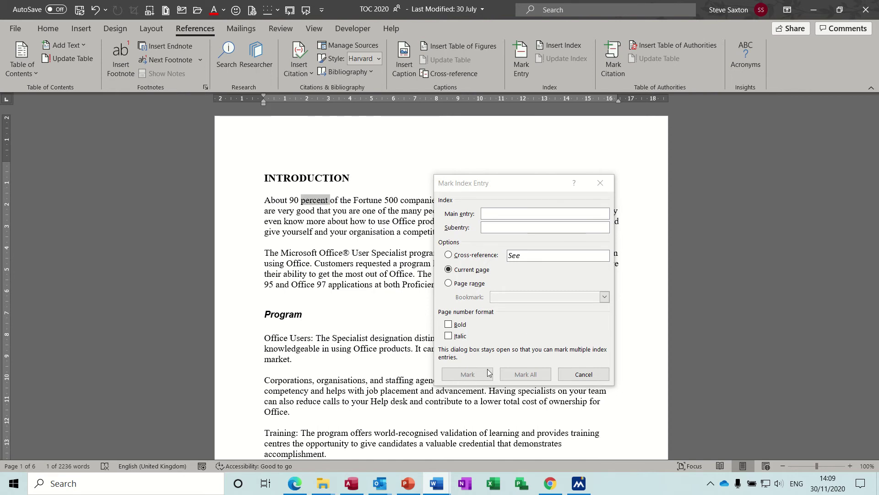
{"action": "left_click", "coordinate": [515, 183]}
Step: Mark 'percent' as an index entry in the introduction
{"action": "left_click_drag", "start_coordinate": [515, 183], "coordinate": [538, 183]}
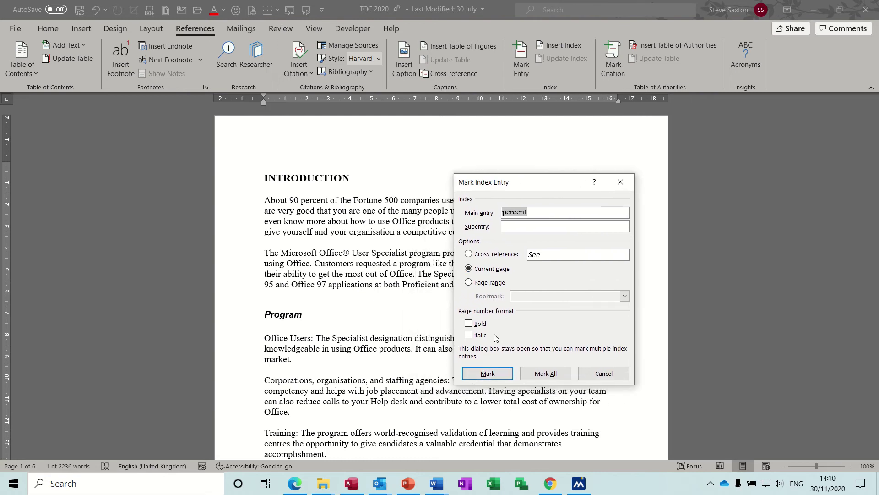
{"action": "left_click", "coordinate": [489, 372]}
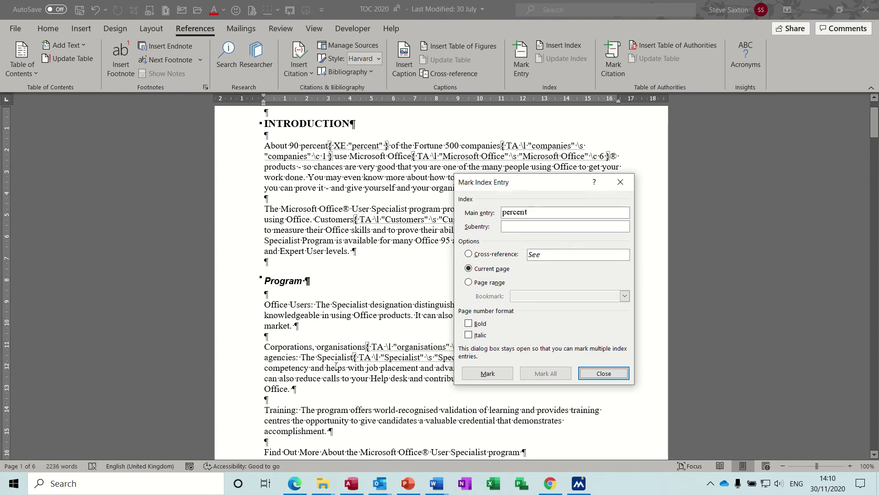
Step: Mark 'program', all occurrences of 'Specialist', and 'Fortune 500 companies' as index entries
{"action": "double_click", "coordinate": [323, 410]}
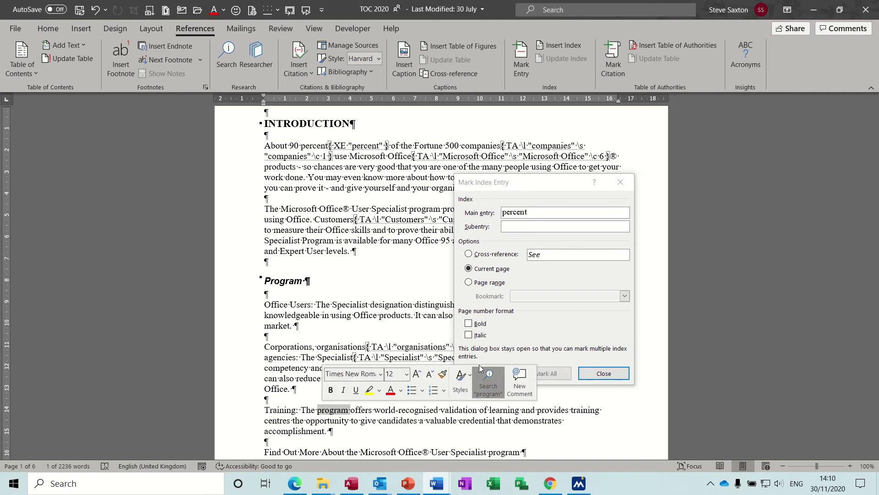
{"action": "left_click", "coordinate": [534, 341]}
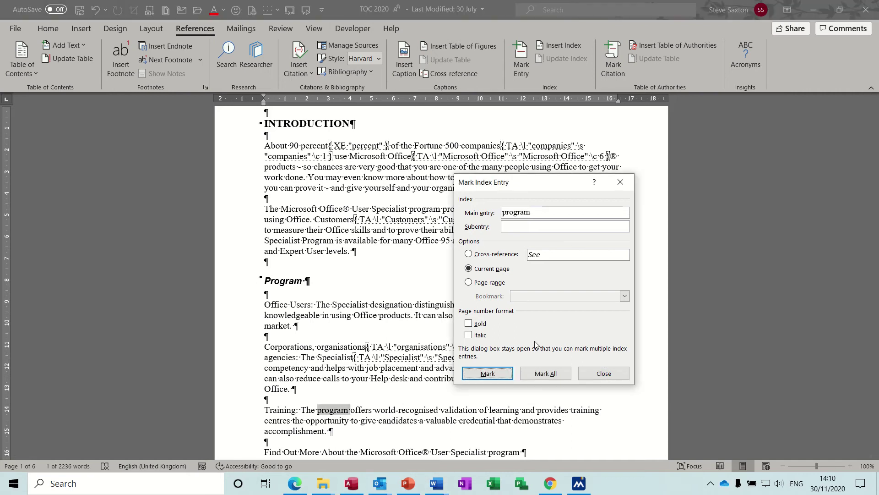
{"action": "left_click", "coordinate": [497, 373]}
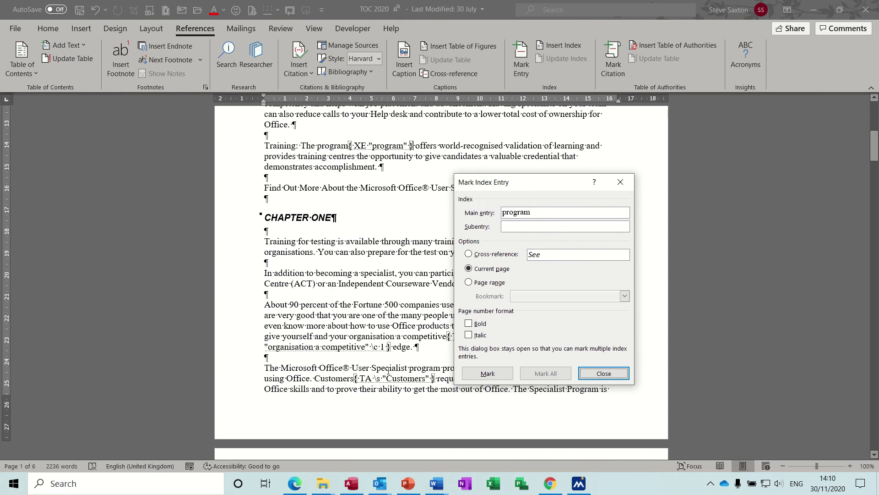
{"action": "double_click", "coordinate": [388, 368]}
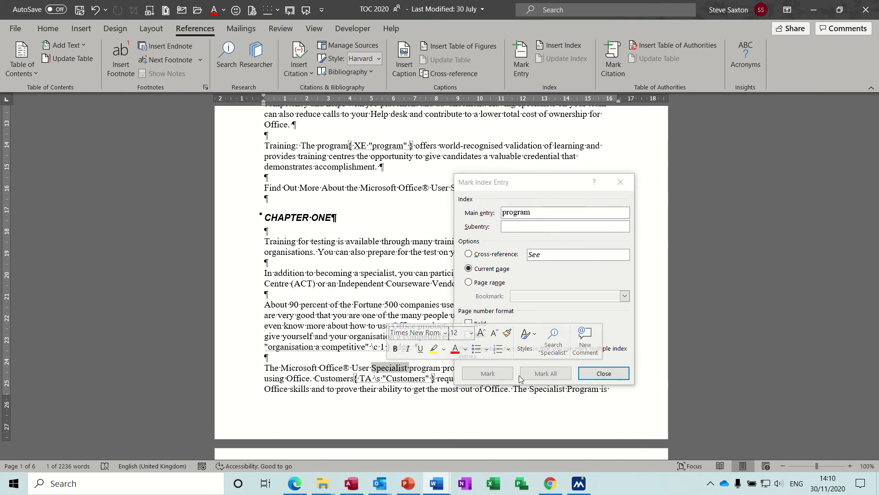
{"action": "left_click", "coordinate": [547, 375]}
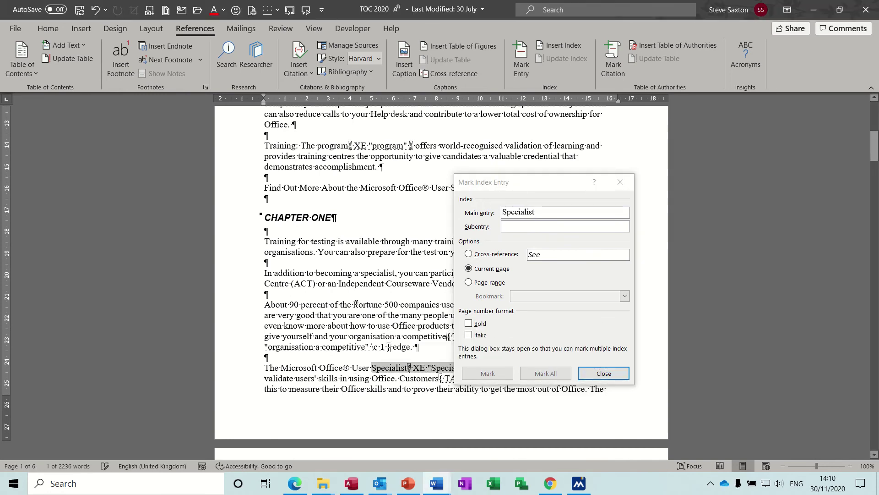
{"action": "left_click_drag", "start_coordinate": [356, 304], "coordinate": [422, 304]}
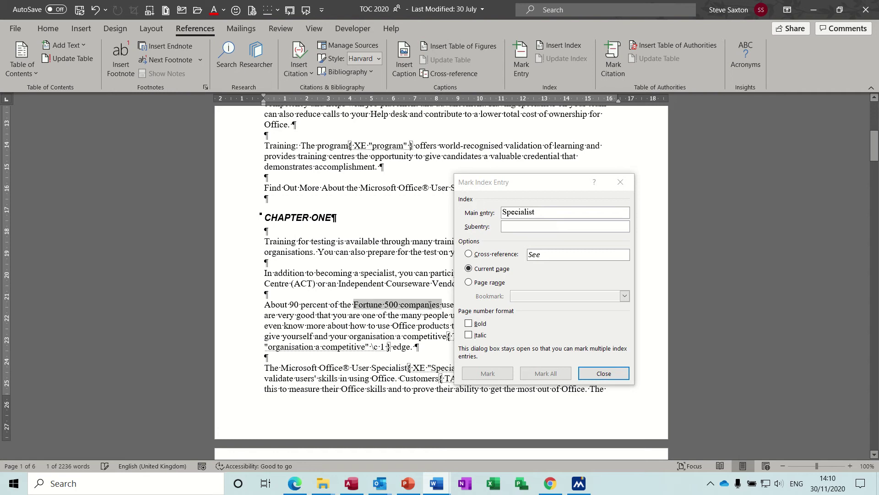
{"action": "left_click", "coordinate": [487, 373]}
{"action": "left_click", "coordinate": [487, 373]}
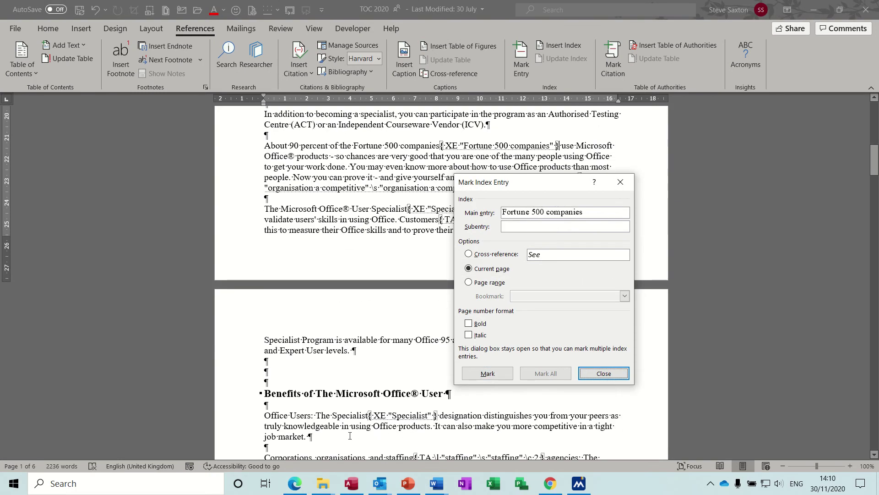
{"action": "left_click_drag", "start_coordinate": [875, 166], "coordinate": [873, 238]}
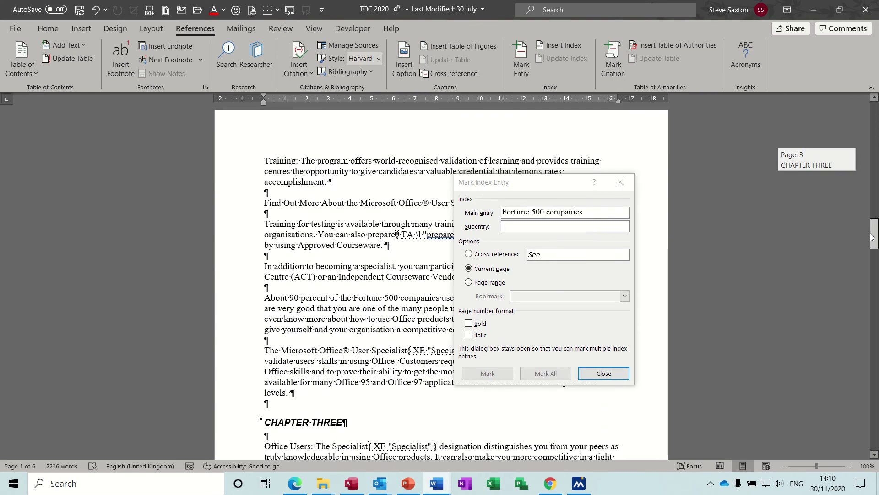
Step: Mark the word 'Office' as a main index entry
{"action": "double_click", "coordinate": [384, 361]}
{"action": "left_click", "coordinate": [487, 374]}
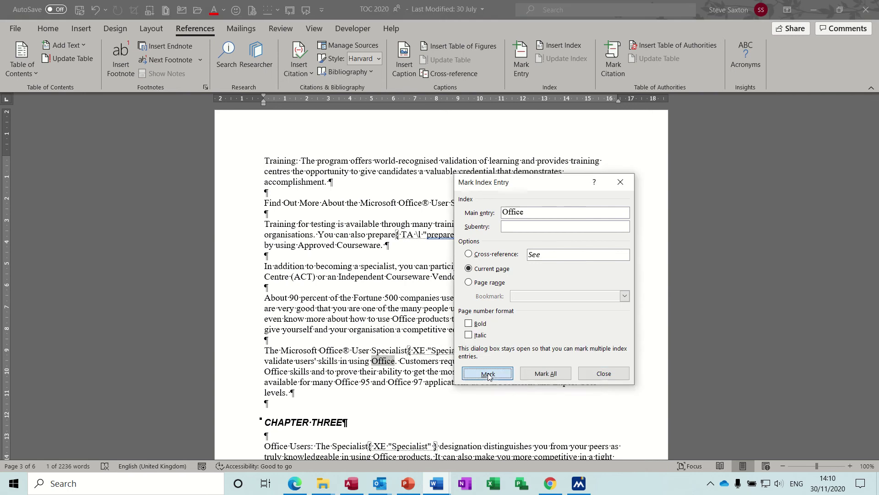
{"action": "left_click", "coordinate": [488, 374]}
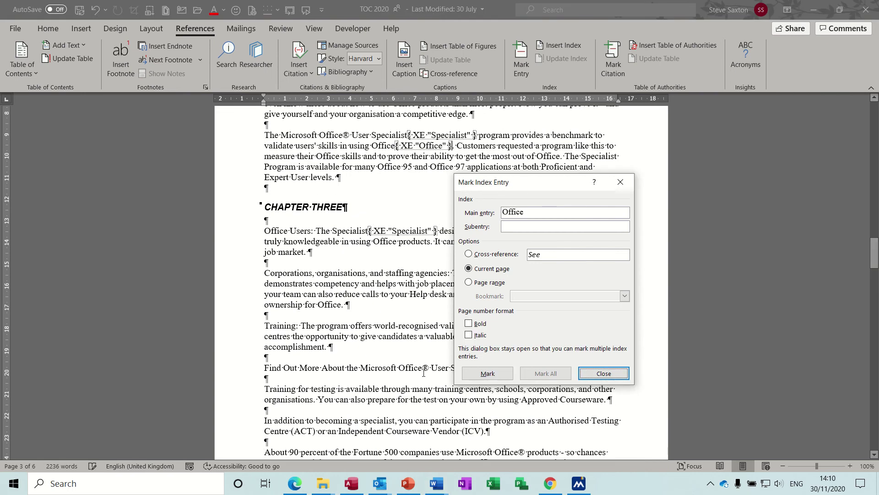
Step: Mark an 'Office' entry with subentry 'Not 2007', then select the word 'candidates'
{"action": "left_click", "coordinate": [521, 225]}
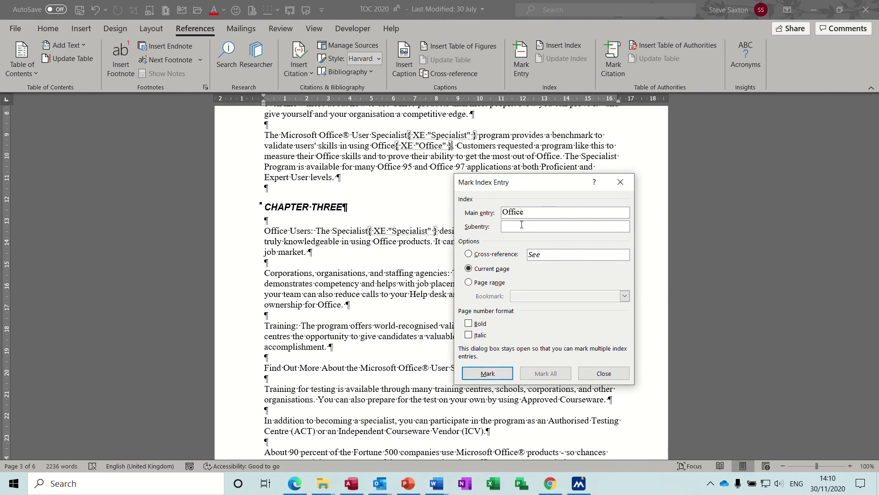
{"action": "type", "text": "Not 2007"}
{"action": "left_click", "coordinate": [501, 372]}
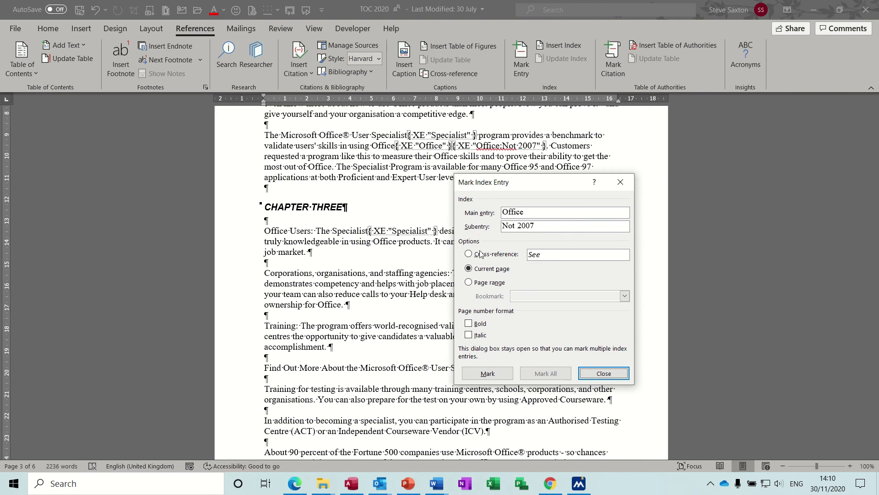
{"action": "double_click", "coordinate": [397, 336]}
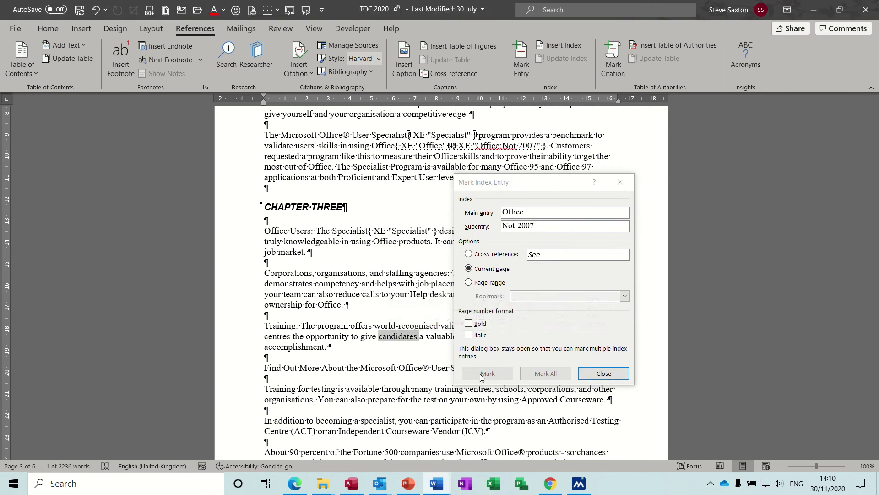
Step: Mark 'candidates', 'Customers' and 'knowledgeable' as index entries
{"action": "left_click", "coordinate": [482, 373]}
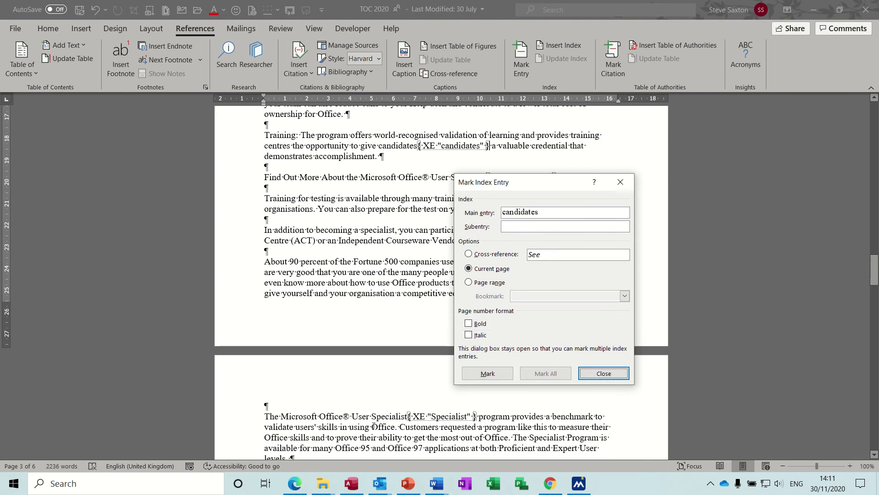
{"action": "double_click", "coordinate": [409, 423]}
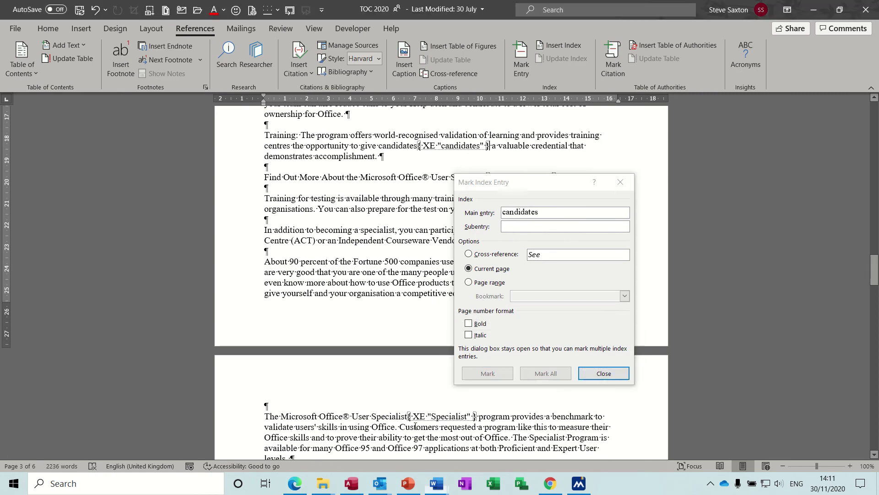
{"action": "left_click", "coordinate": [488, 374]}
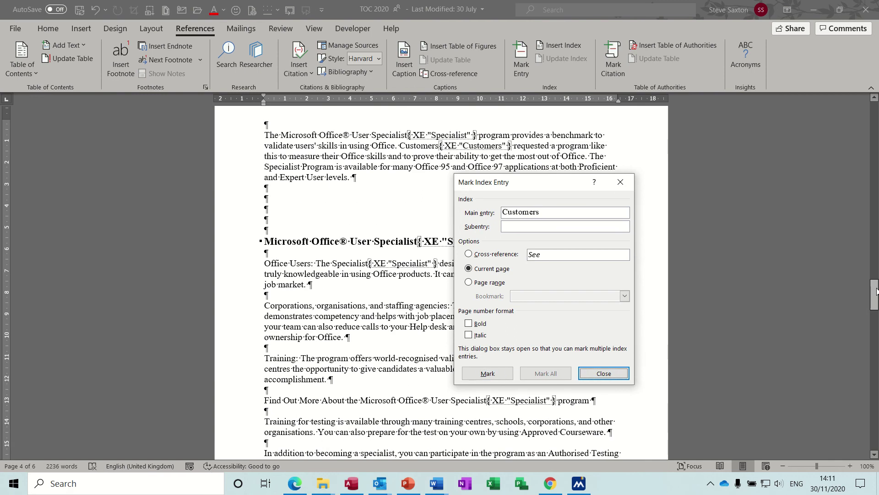
{"action": "left_click_drag", "start_coordinate": [876, 293], "coordinate": [876, 323]}
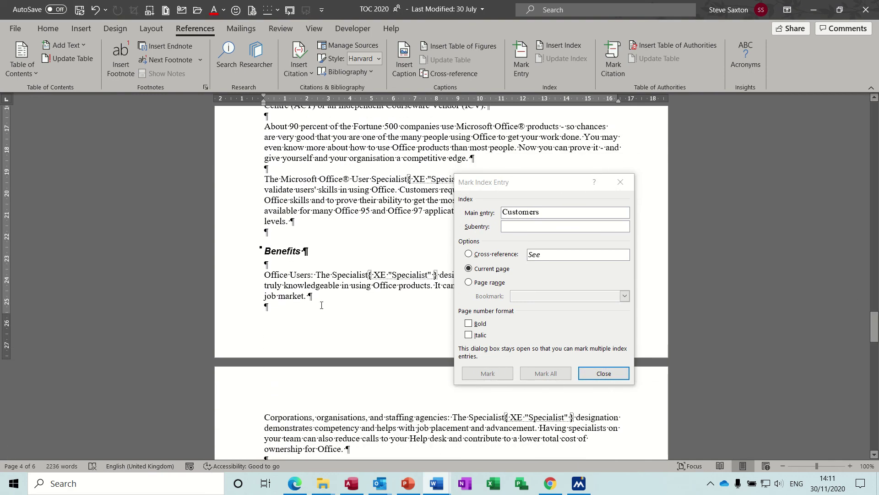
{"action": "double_click", "coordinate": [303, 286]}
{"action": "left_click", "coordinate": [487, 374]}
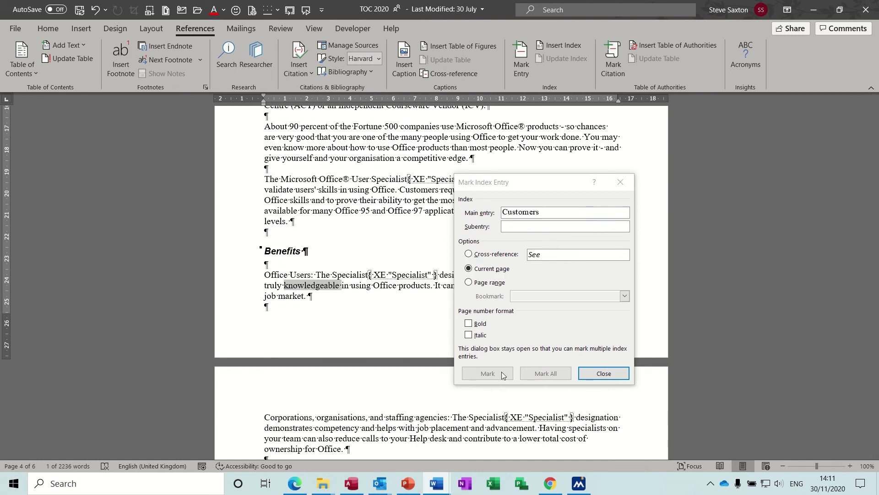
{"action": "left_click", "coordinate": [488, 373]}
{"action": "scroll", "coordinate": [369, 392], "scroll_direction": "down", "scroll_amount": 4}
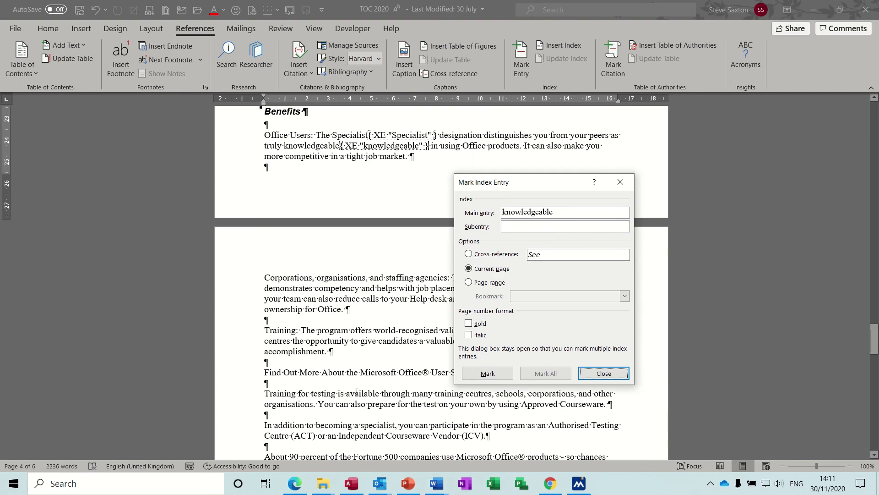
Step: Mark 'available', 'organisations', 'Fortune' and 'credential' as entries, then close the marking dialog
{"action": "double_click", "coordinate": [359, 393]}
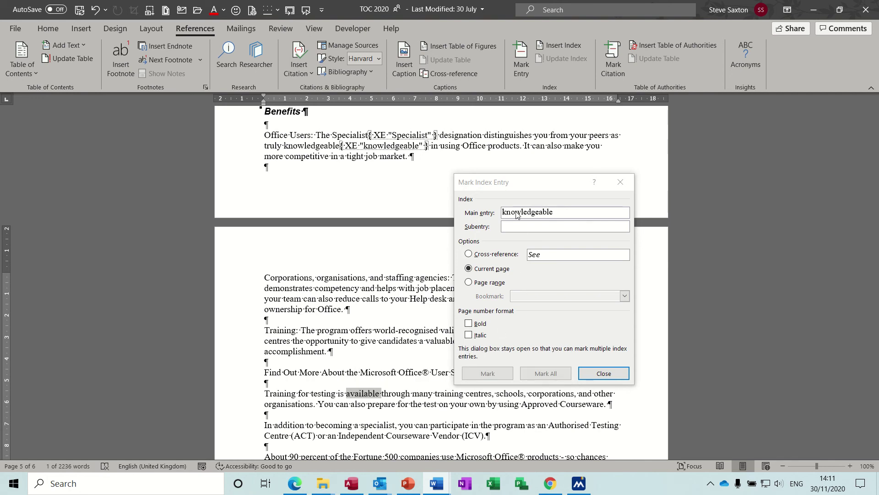
{"action": "left_click_drag", "start_coordinate": [504, 182], "coordinate": [594, 150]}
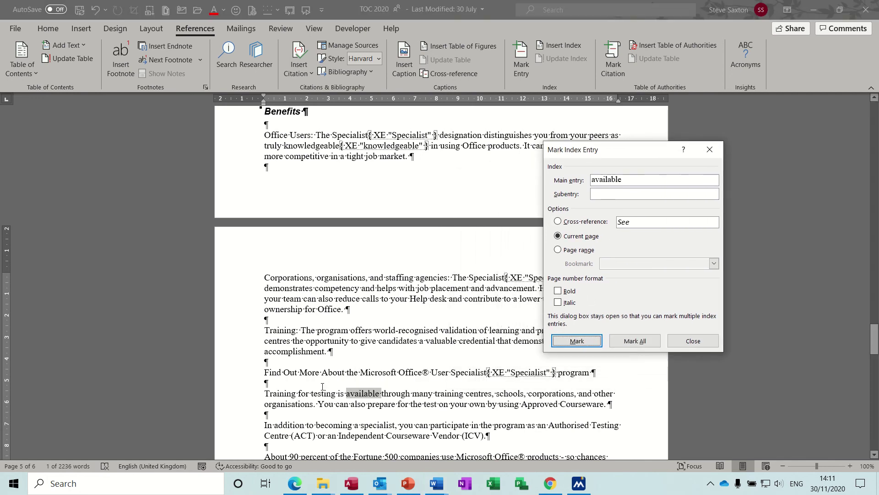
{"action": "left_click", "coordinate": [573, 341]}
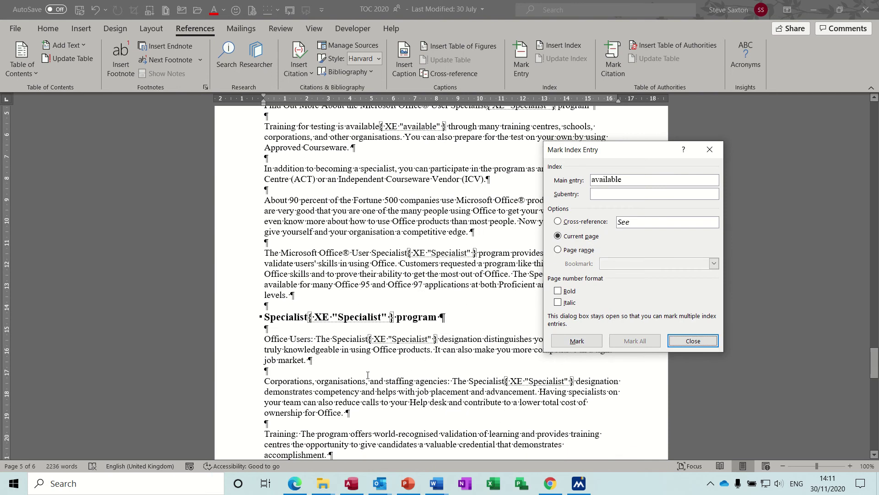
{"action": "double_click", "coordinate": [341, 381]}
{"action": "left_click", "coordinate": [588, 341]}
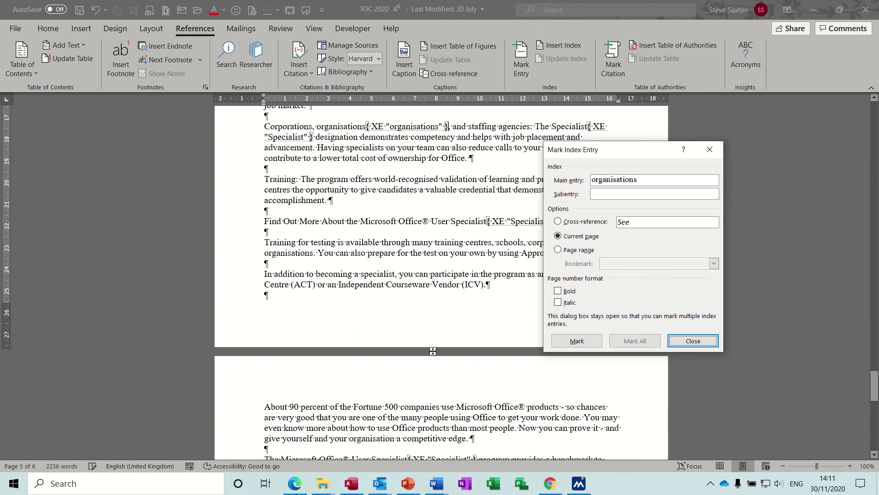
{"action": "double_click", "coordinate": [363, 406]}
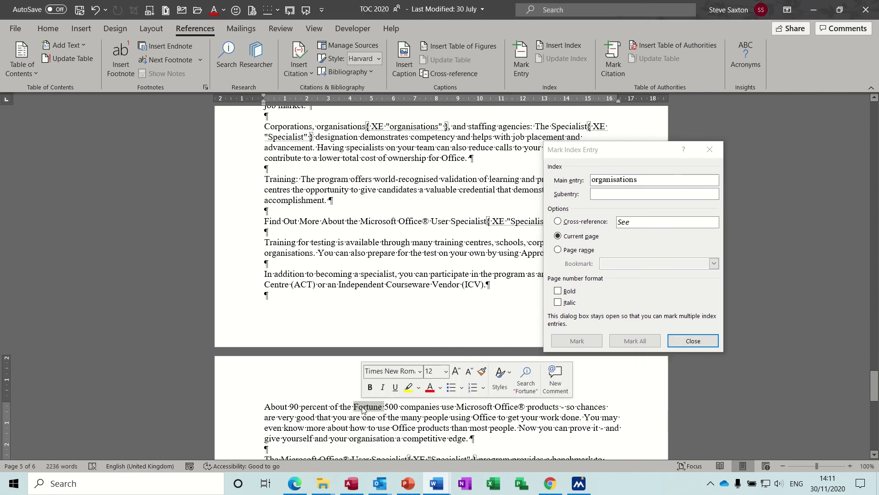
{"action": "left_click", "coordinate": [578, 341]}
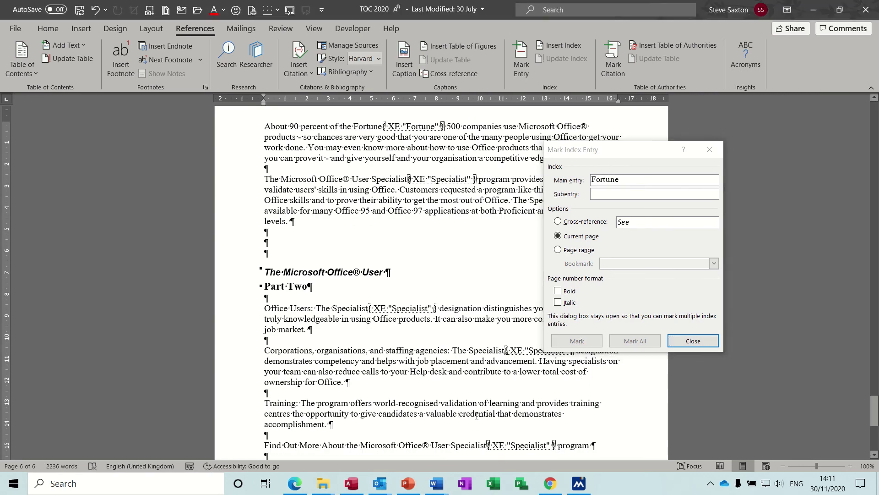
{"action": "double_click", "coordinate": [462, 413]}
{"action": "left_click", "coordinate": [578, 341]}
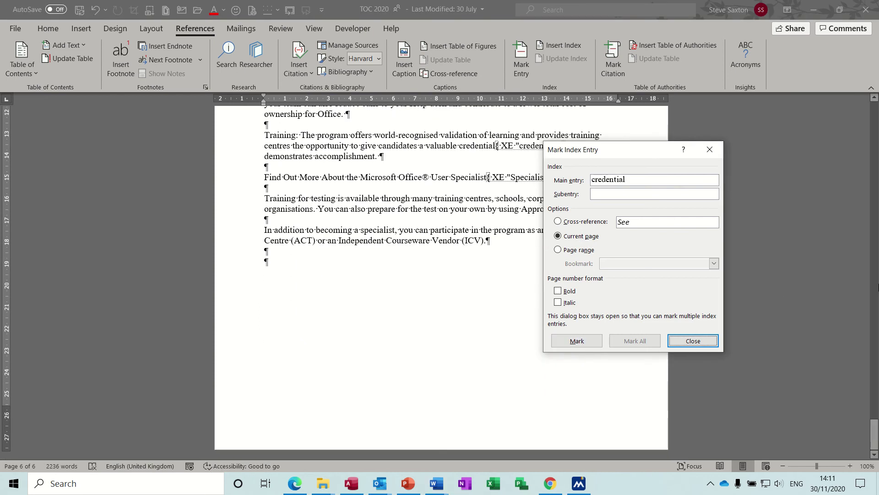
{"action": "left_click_drag", "start_coordinate": [877, 431], "coordinate": [877, 435]}
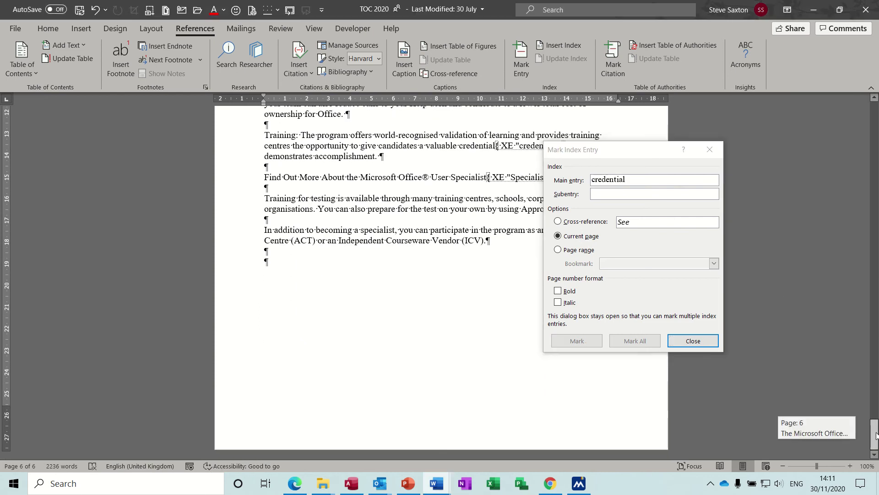
{"action": "left_click", "coordinate": [700, 341]}
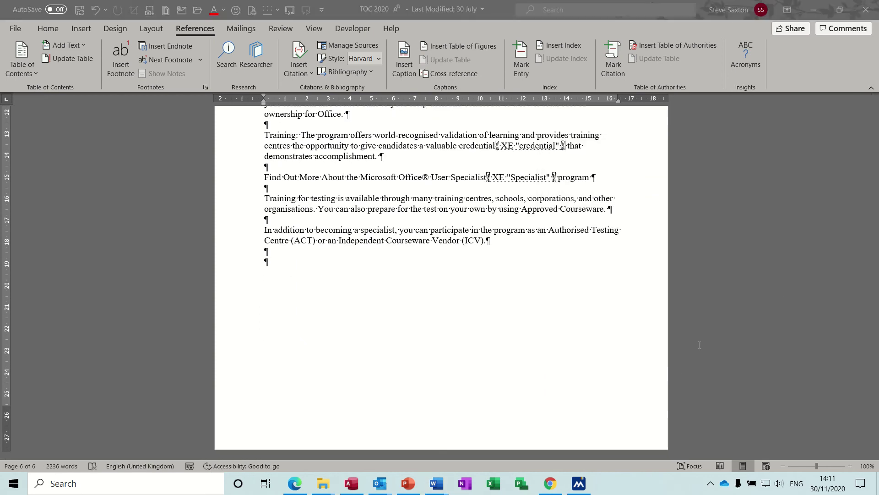
Step: Add an 'Index' heading on a new line at the end of the document
{"action": "left_click", "coordinate": [283, 268]}
{"action": "type", "text": "Index"}
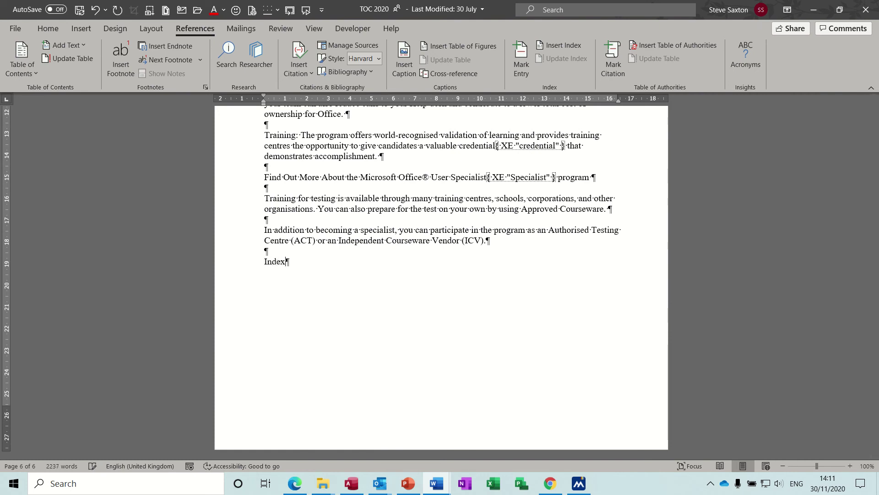
{"action": "key", "text": "Return"}
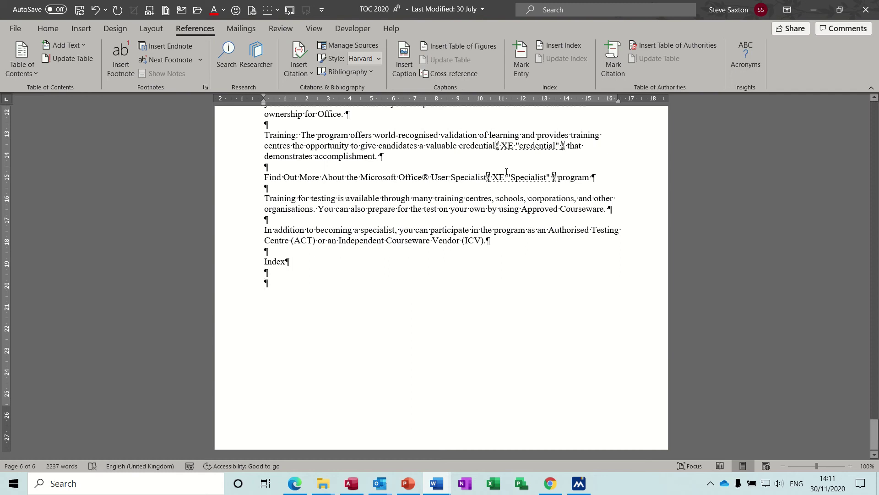
Step: In the Index dialog, preview Classic, Fancy, Modern and Bulleted formats, then choose Formal
{"action": "left_click", "coordinate": [563, 47]}
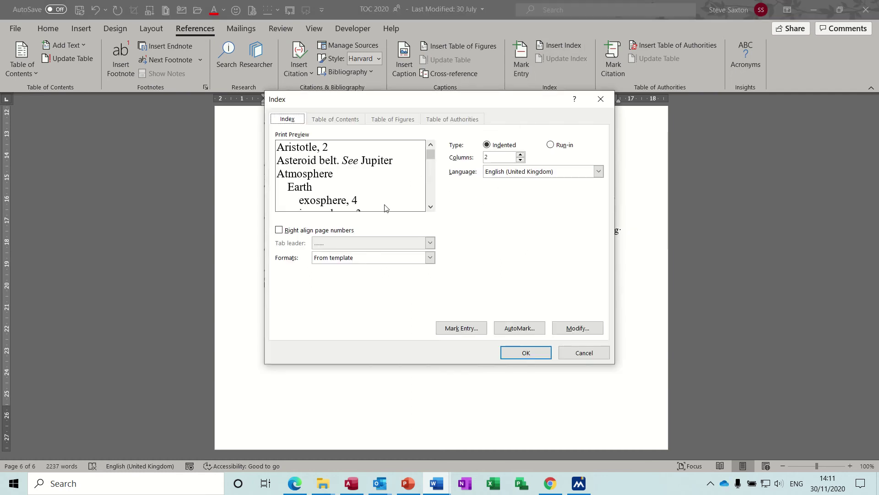
{"action": "left_click", "coordinate": [431, 259]}
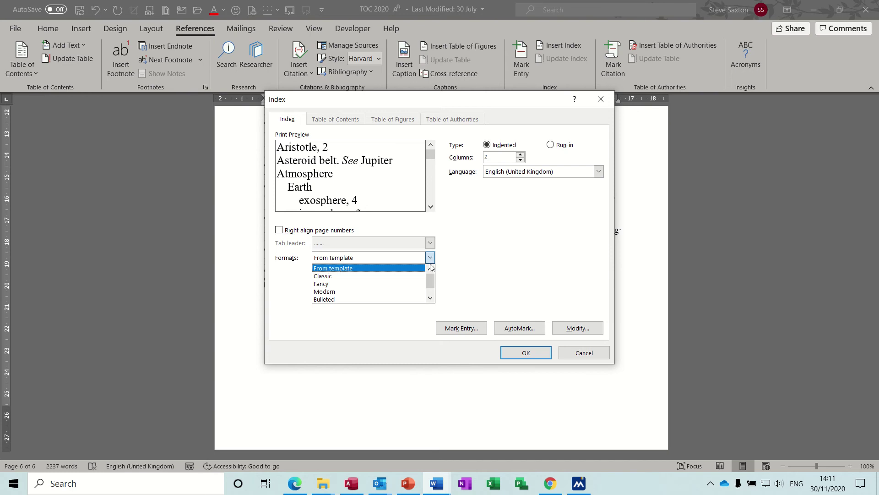
{"action": "left_click", "coordinate": [373, 276]}
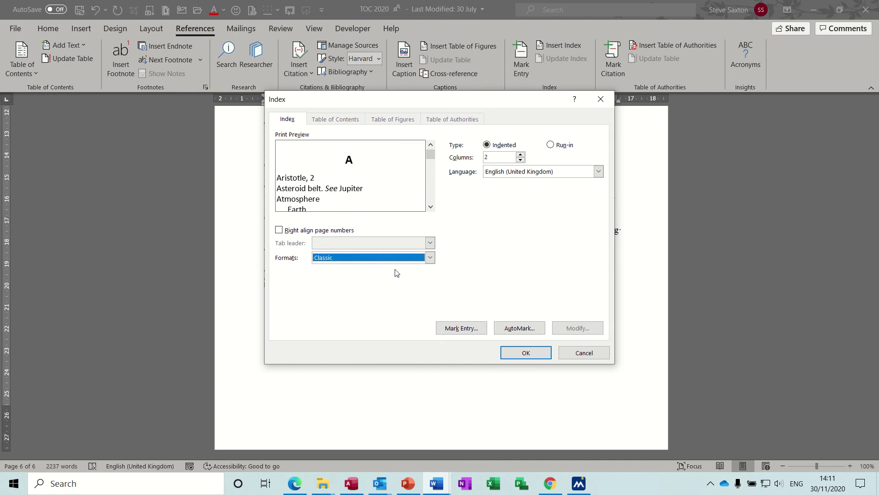
{"action": "left_click", "coordinate": [431, 259]}
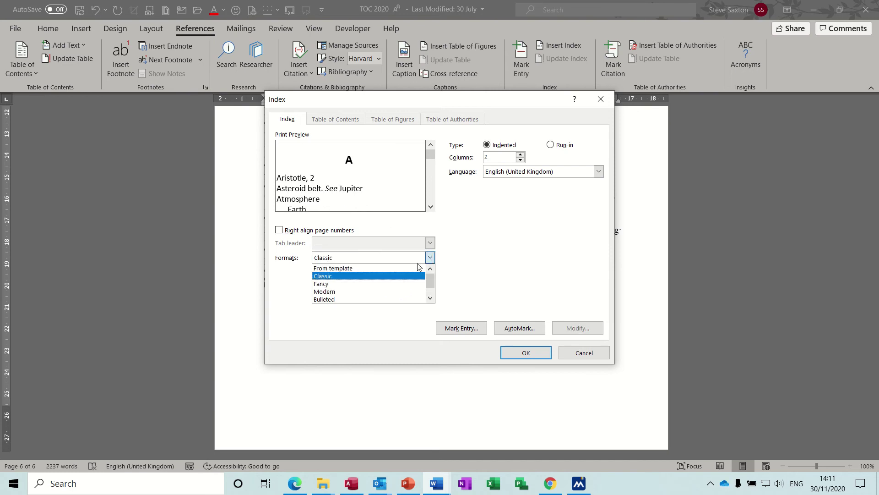
{"action": "left_click", "coordinate": [398, 284]}
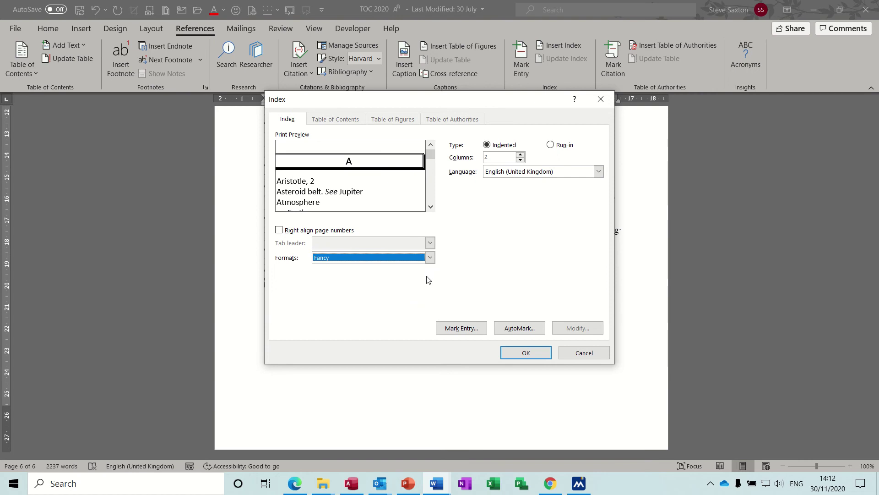
{"action": "left_click", "coordinate": [430, 258]}
{"action": "left_click", "coordinate": [369, 294]}
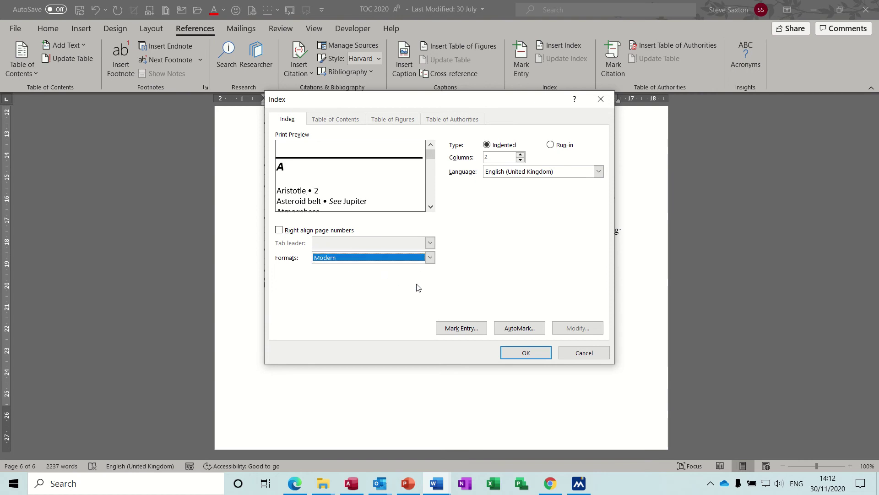
{"action": "left_click", "coordinate": [431, 257]}
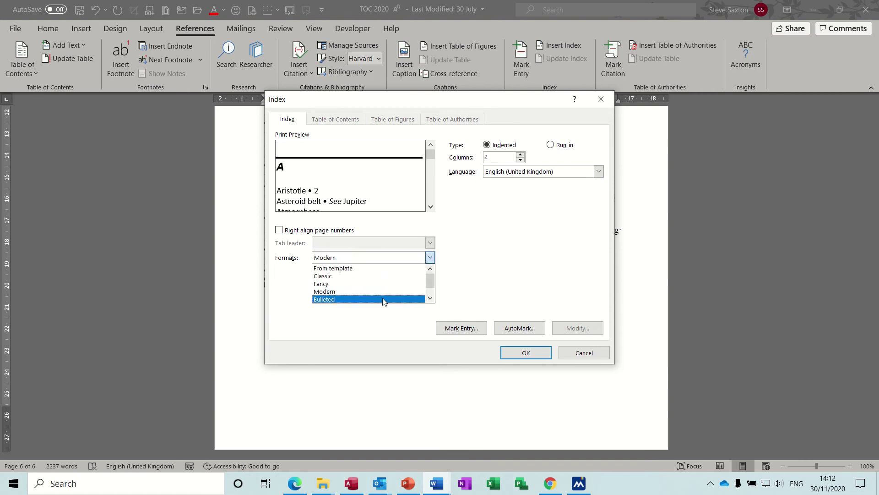
{"action": "left_click", "coordinate": [386, 299]}
{"action": "left_click", "coordinate": [430, 257]}
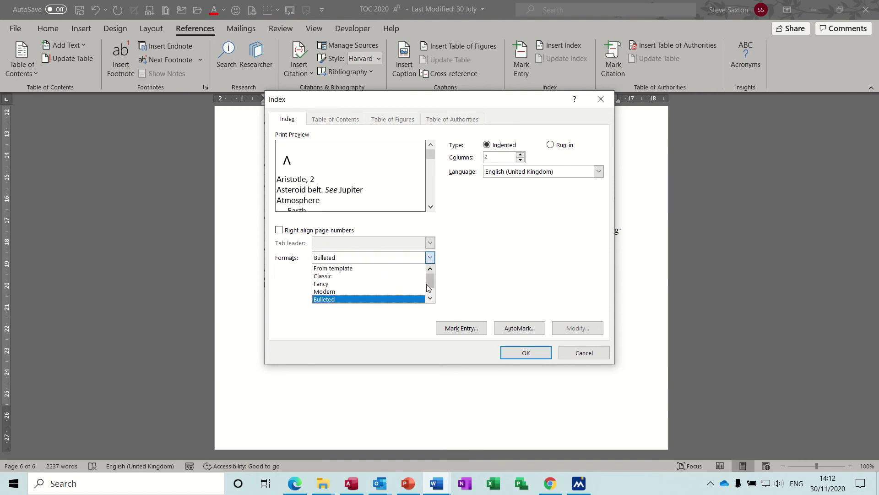
{"action": "left_click", "coordinate": [430, 299]}
{"action": "left_click", "coordinate": [430, 299]}
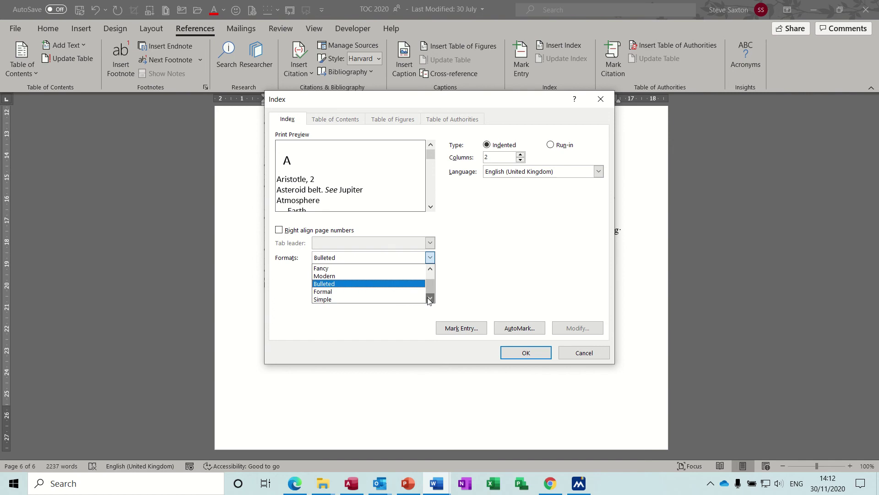
{"action": "left_click", "coordinate": [373, 292]}
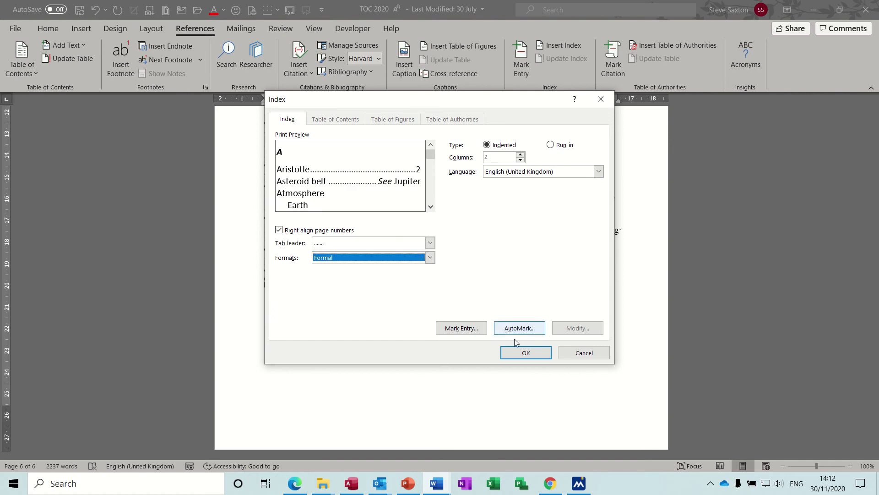
Step: Insert the two-column Formal index, start it on its own page, and hide formatting marks
{"action": "left_click", "coordinate": [522, 355]}
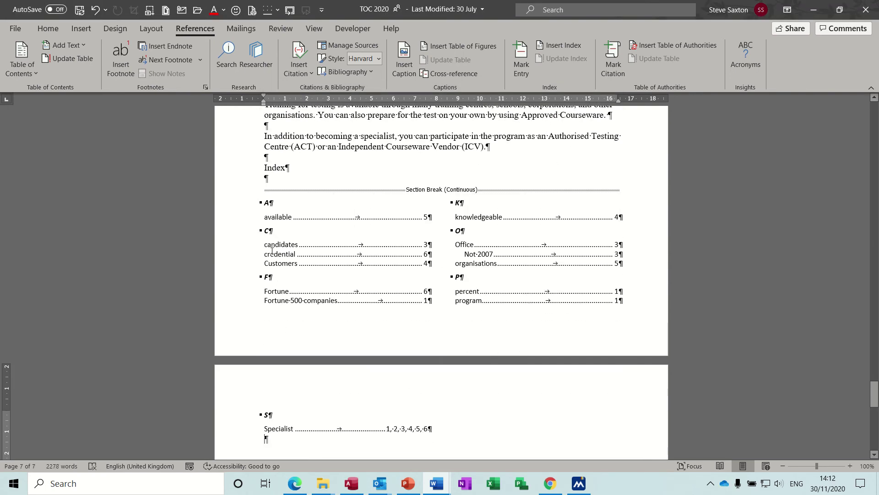
{"action": "left_click", "coordinate": [262, 166]}
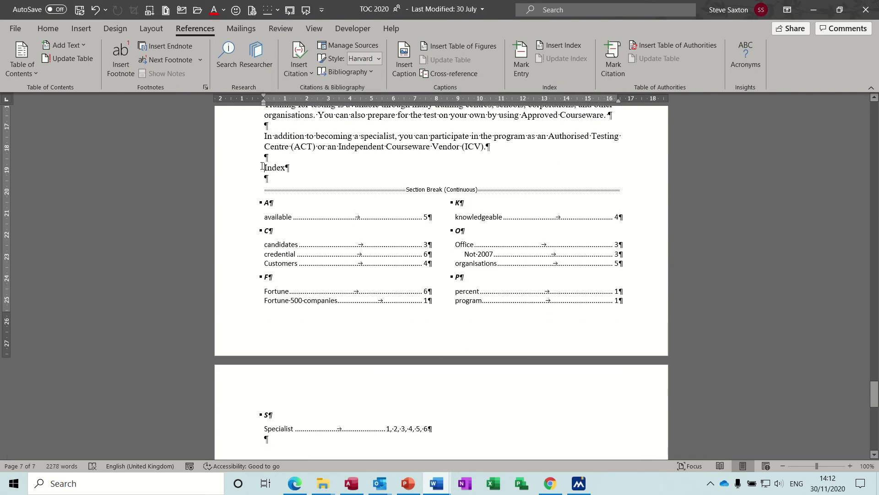
{"action": "key", "text": "ctrl+Return"}
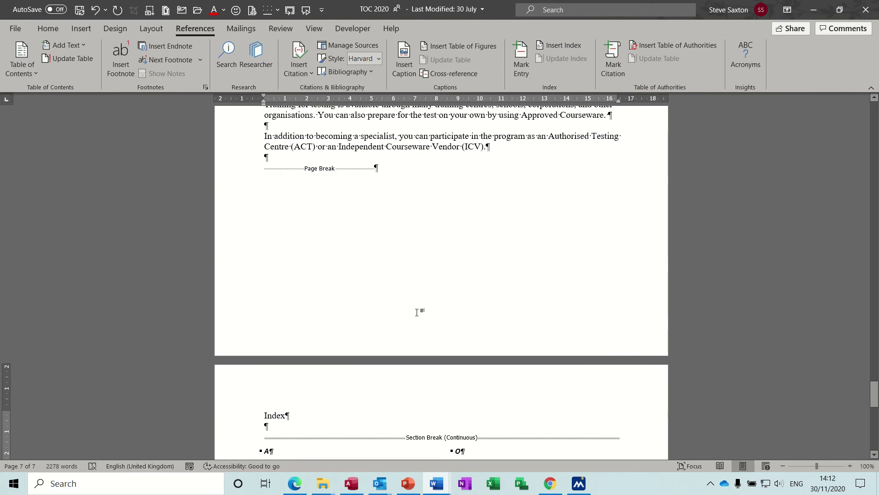
{"action": "left_click", "coordinate": [50, 29]}
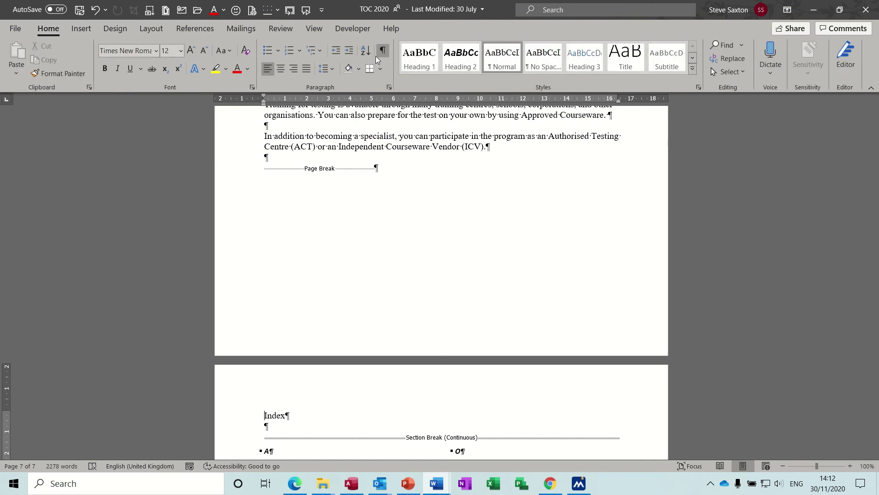
{"action": "left_click", "coordinate": [383, 54]}
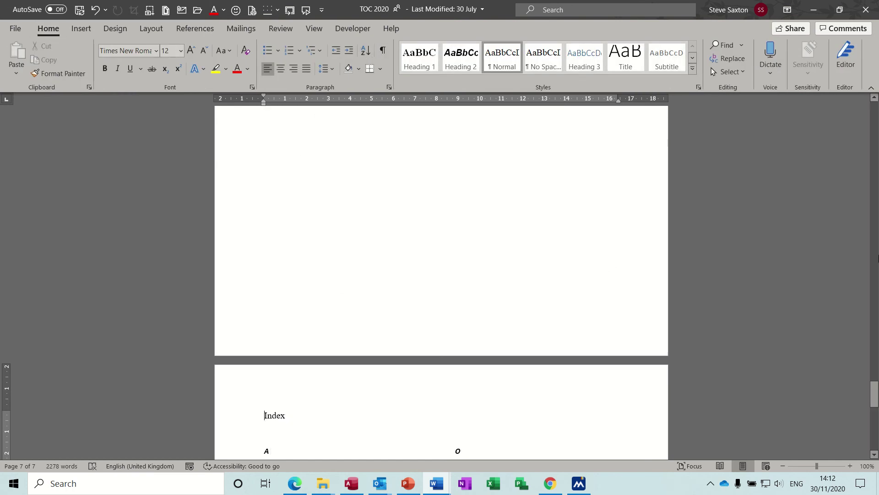
Step: Scroll down to review the finished index, then scroll back up to the Introduction
{"action": "left_click_drag", "start_coordinate": [875, 384], "coordinate": [875, 404]}
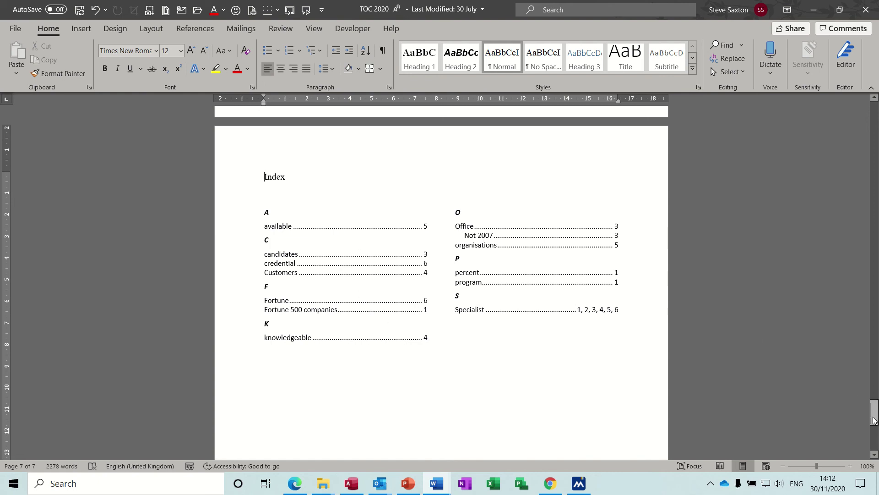
{"action": "left_click_drag", "start_coordinate": [875, 418], "coordinate": [875, 365]}
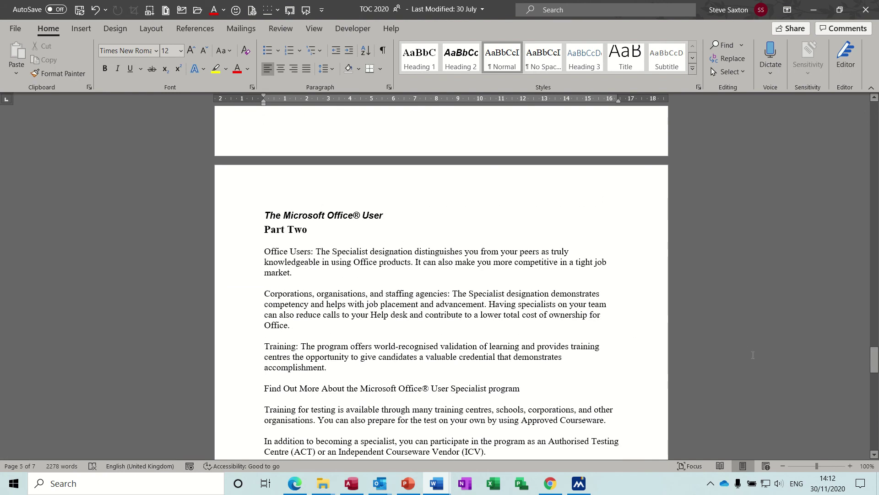
{"action": "left_click_drag", "start_coordinate": [875, 362], "coordinate": [875, 122]}
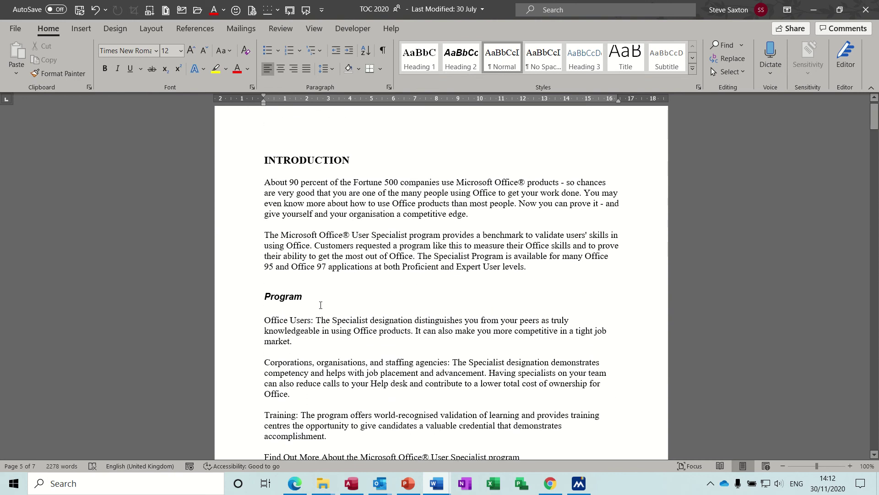
Step: Add page breaks after the introduction paragraphs, growing the document to 11 pages, then jump to the end
{"action": "left_click", "coordinate": [332, 280]}
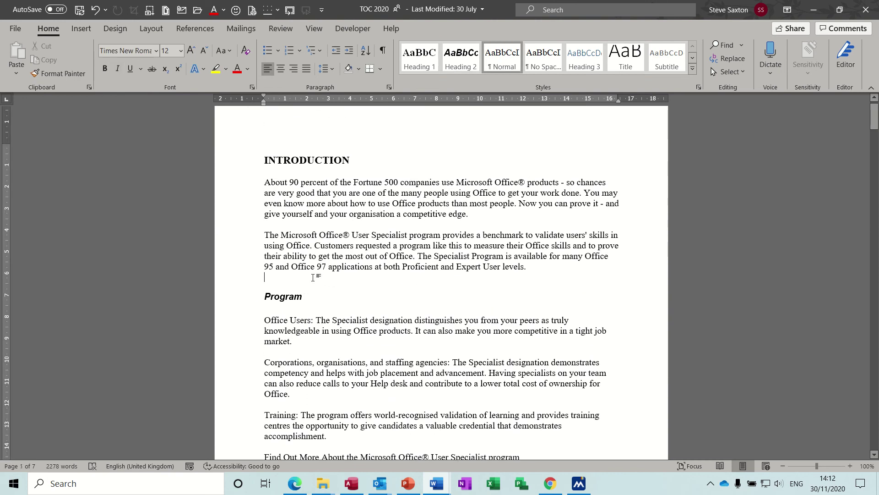
{"action": "key", "text": "ctrl+Return"}
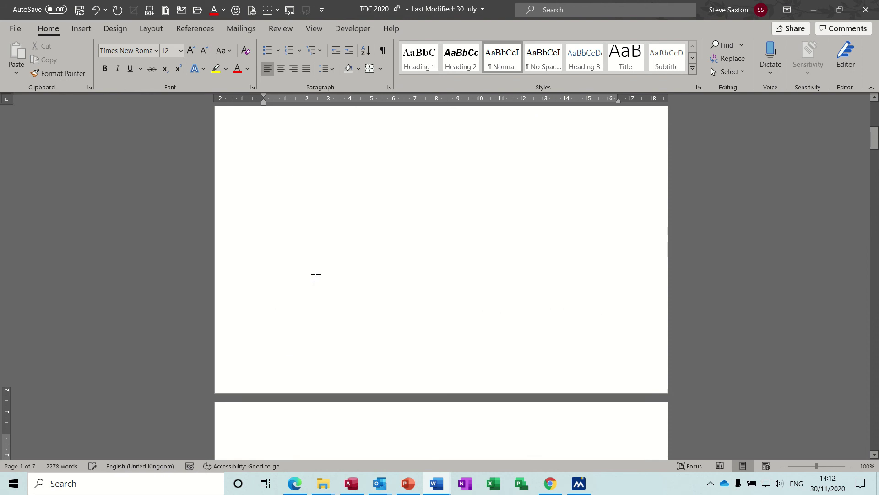
{"action": "key", "text": "ctrl+Return"}
{"action": "key", "text": "ctrl+Return"}
{"action": "key", "text": "ctrl+Return"}
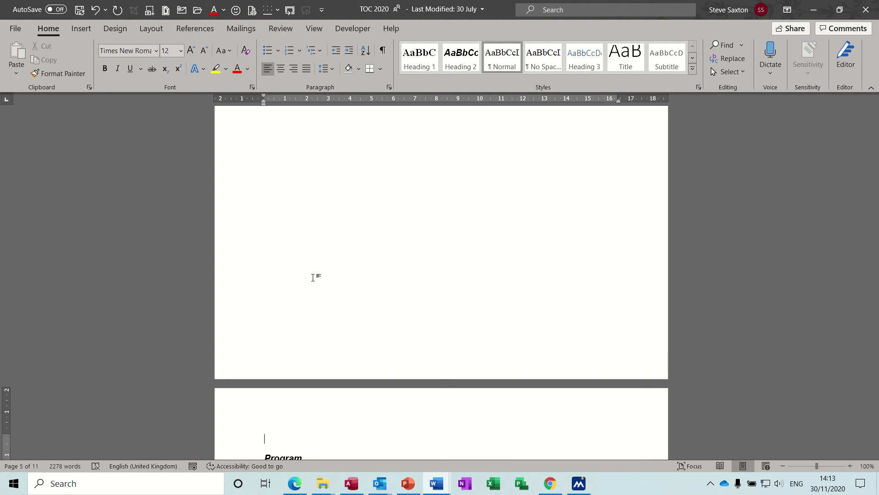
{"action": "key", "text": "ctrl+End"}
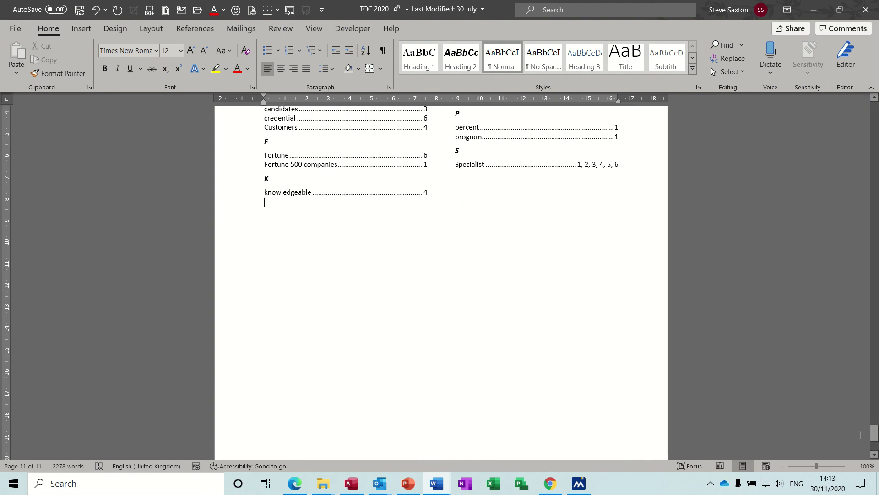
Step: Select the whole index on page 11, from the C heading down, and show the References ribbon
{"action": "left_click_drag", "start_coordinate": [875, 436], "coordinate": [875, 423]}
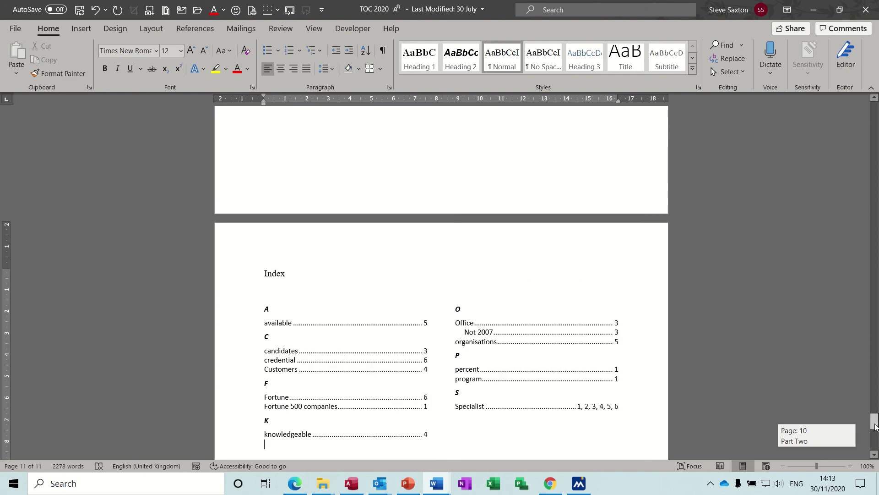
{"action": "left_click", "coordinate": [235, 341]}
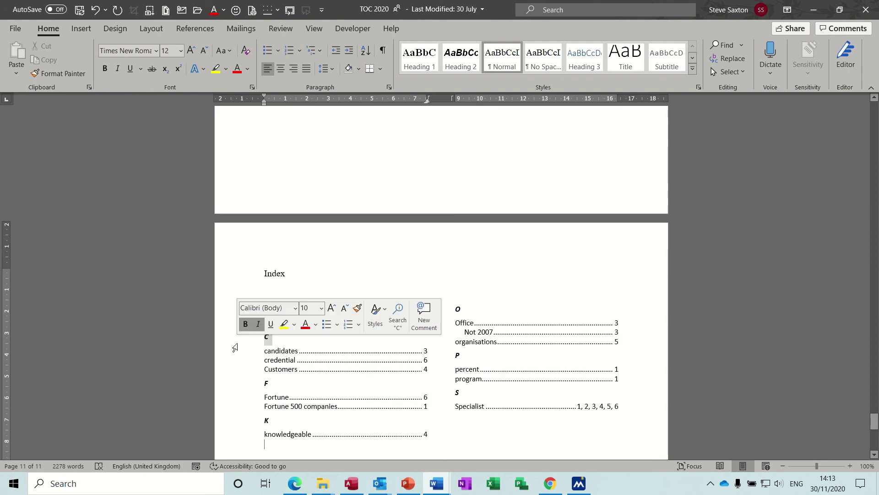
{"action": "left_click_drag", "start_coordinate": [222, 314], "coordinate": [488, 405]}
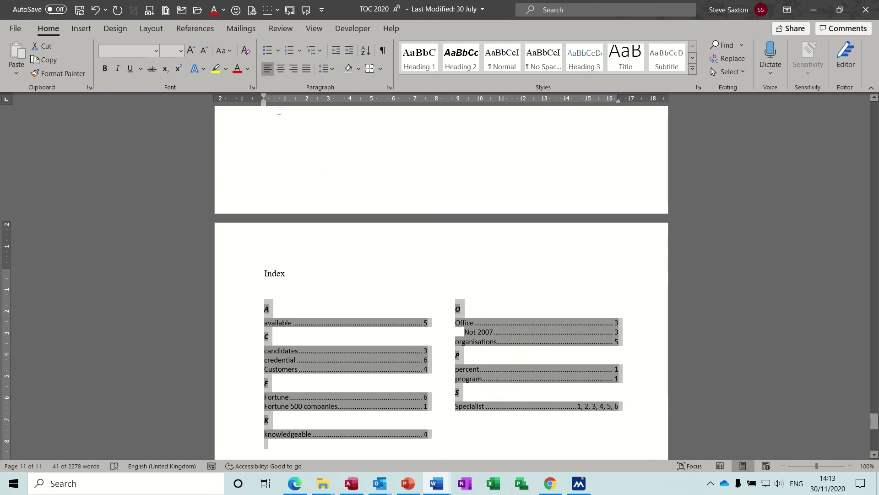
{"action": "left_click", "coordinate": [196, 30]}
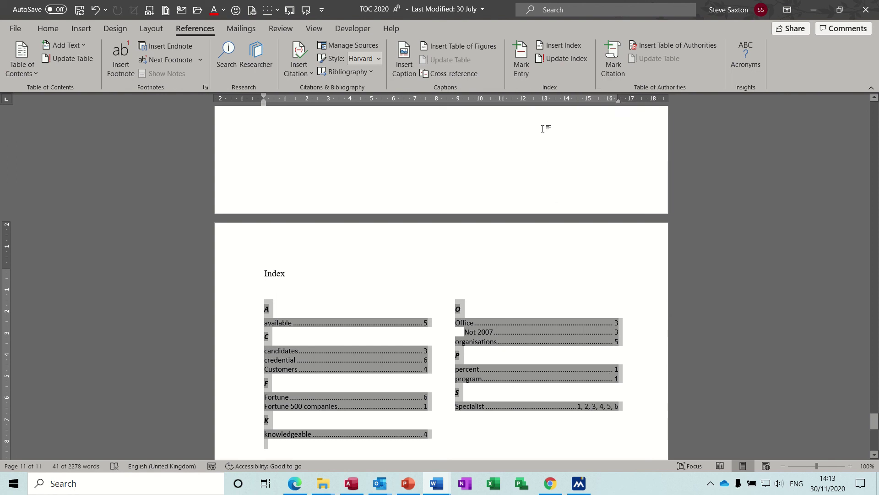
Step: Update the index so Specialist lists pages 1, 5, 6, 7, 8, 9, 10 and credential page 10
{"action": "left_click", "coordinate": [554, 59]}
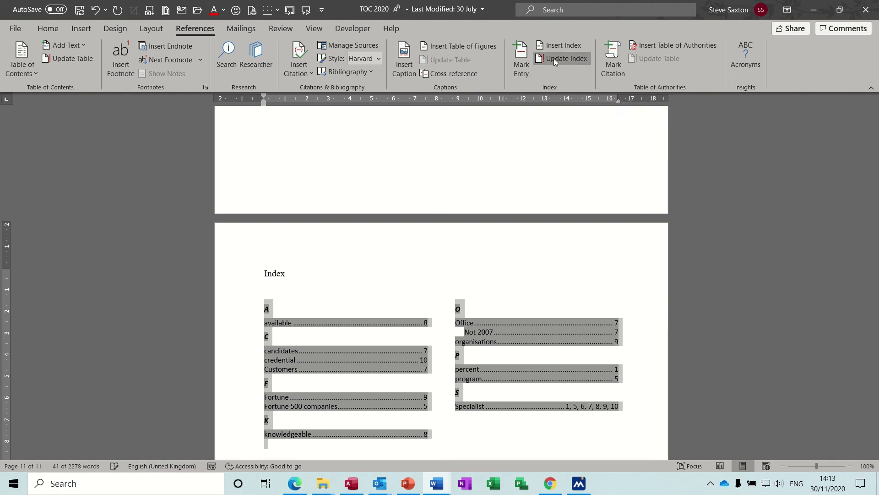